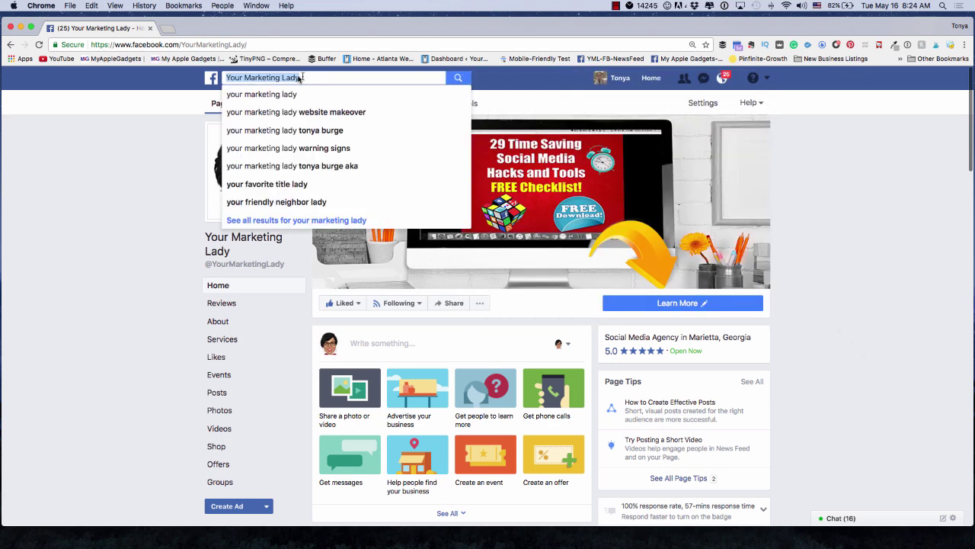
Search for the 'Instagram feed tab for Pages' app and start using it.
{"action": "left_click_drag", "start_coordinate": [307, 76], "coordinate": [221, 77]}
{"action": "type", "text": "instag"}
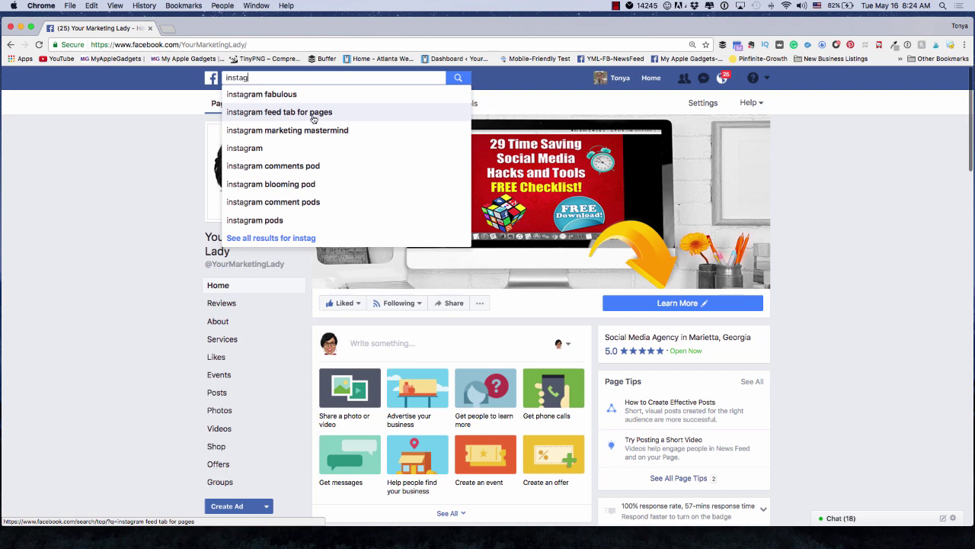
{"action": "left_click", "coordinate": [306, 114]}
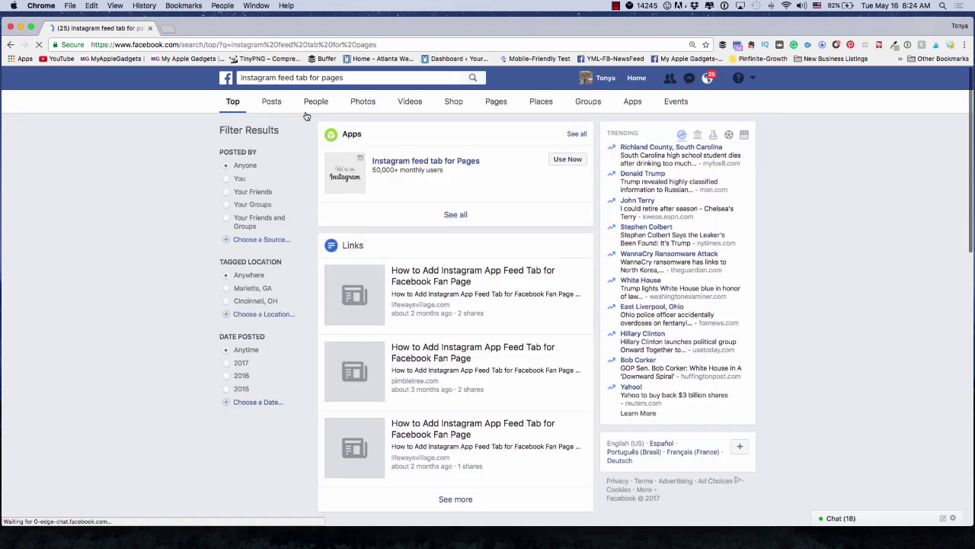
{"action": "left_click", "coordinate": [559, 161]}
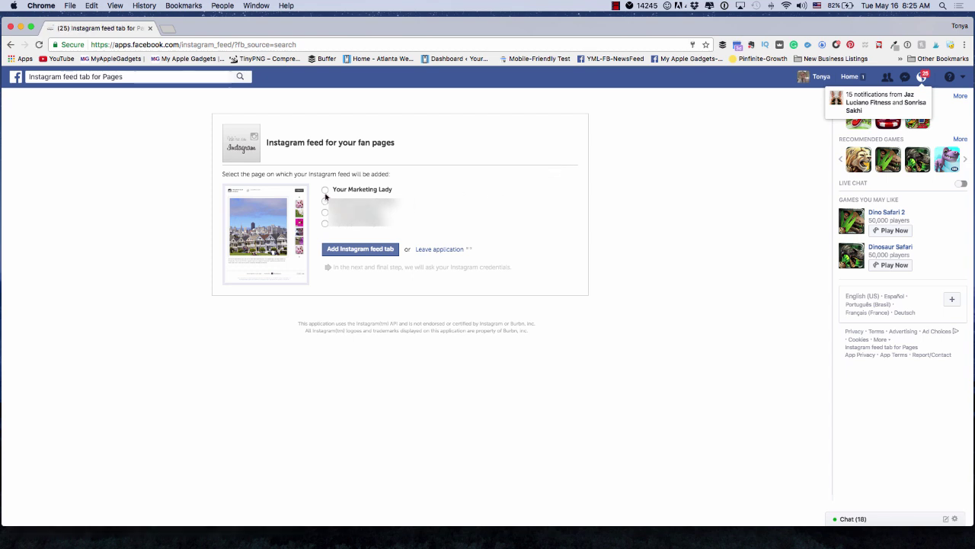
Add the Instagram feed tab, sign in with a saved 1Password login, and authorize the app.
{"action": "left_click", "coordinate": [354, 249]}
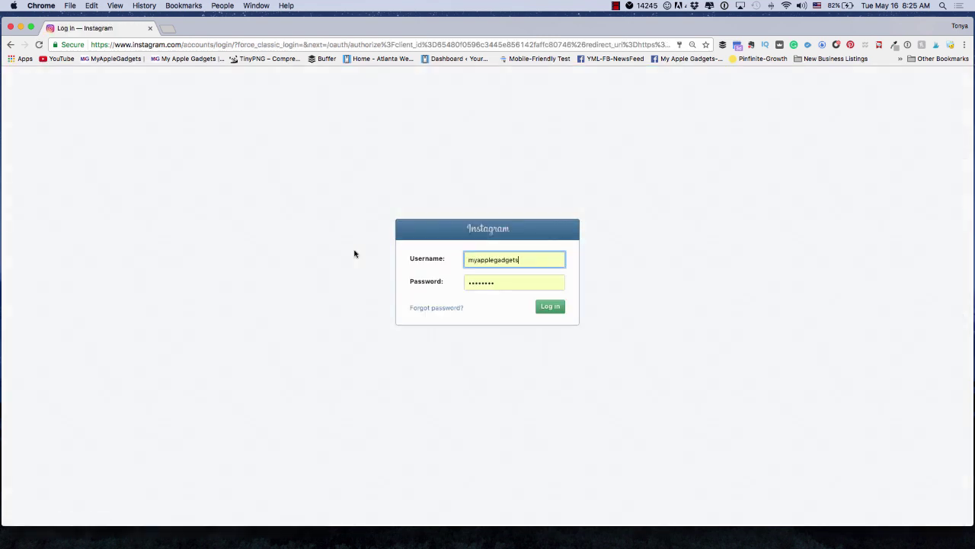
{"action": "left_click", "coordinate": [724, 6]}
{"action": "key", "text": "Down"}
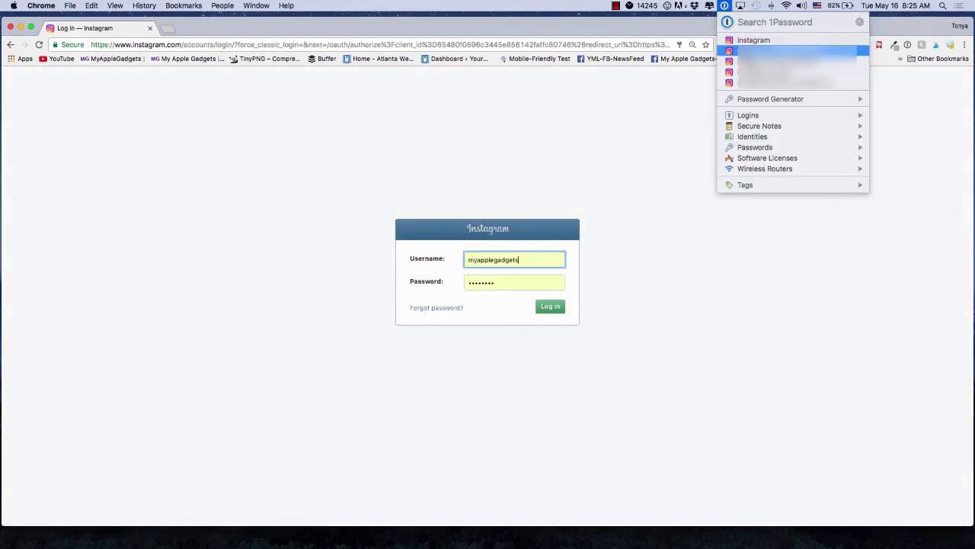
{"action": "key", "text": "Down"}
{"action": "key", "text": "Down"}
{"action": "key", "text": "Up"}
{"action": "key", "text": "Up"}
{"action": "key", "text": "Up"}
{"action": "key", "text": "Return"}
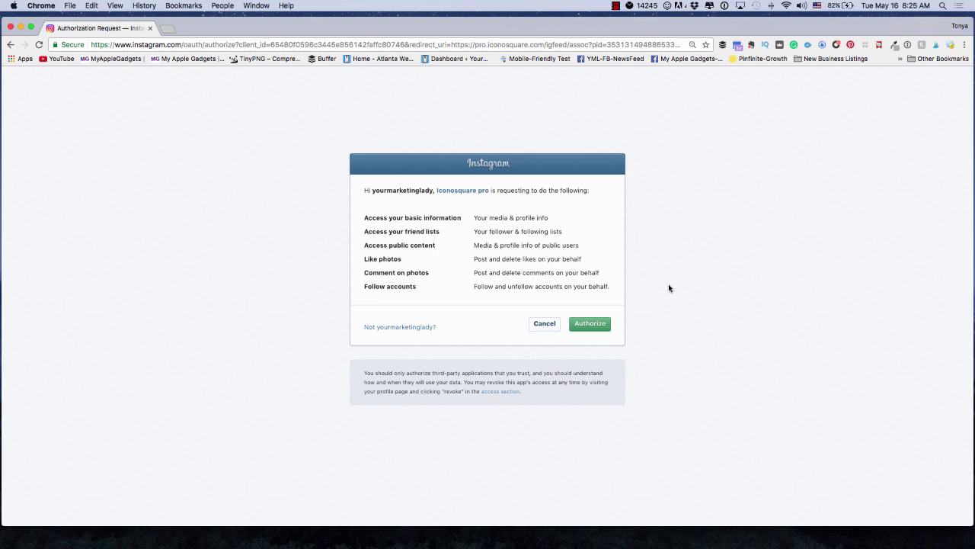
{"action": "left_click", "coordinate": [594, 323]}
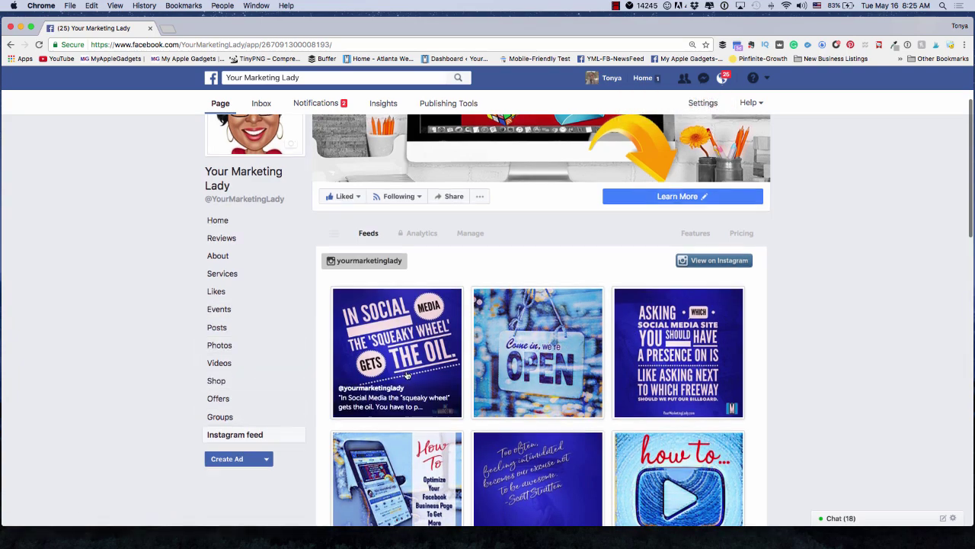
Scroll through the new Instagram feed tab's post grid.
{"action": "scroll", "coordinate": [407, 375], "scroll_direction": "down", "scroll_amount": 3}
{"action": "scroll", "coordinate": [408, 376], "scroll_direction": "down", "scroll_amount": 2}
{"action": "scroll", "coordinate": [408, 376], "scroll_direction": "down", "scroll_amount": 1}
{"action": "scroll", "coordinate": [408, 376], "scroll_direction": "down", "scroll_amount": 8}
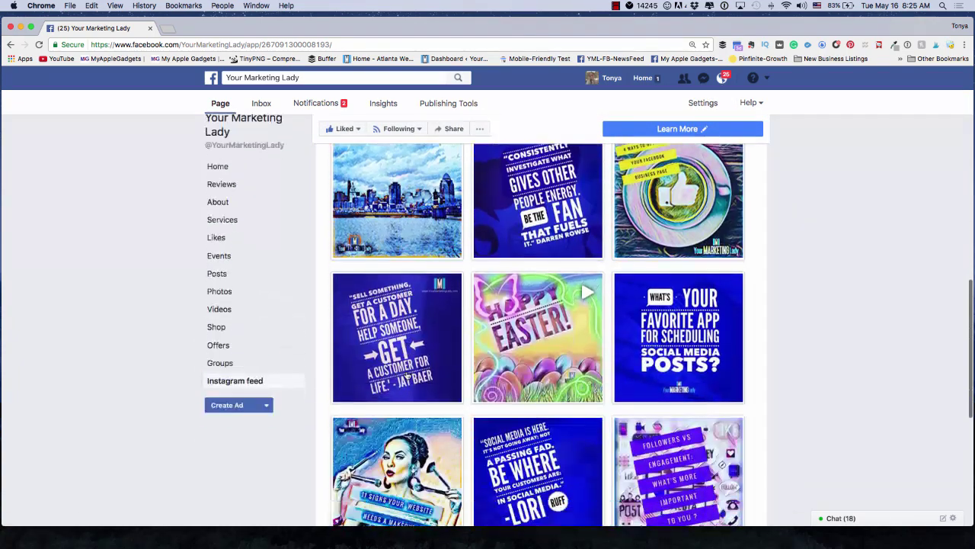
{"action": "scroll", "coordinate": [407, 376], "scroll_direction": "down", "scroll_amount": 4}
{"action": "scroll", "coordinate": [407, 376], "scroll_direction": "down", "scroll_amount": 1}
{"action": "scroll", "coordinate": [408, 375], "scroll_direction": "up", "scroll_amount": 5}
{"action": "scroll", "coordinate": [408, 376], "scroll_direction": "up", "scroll_amount": 3}
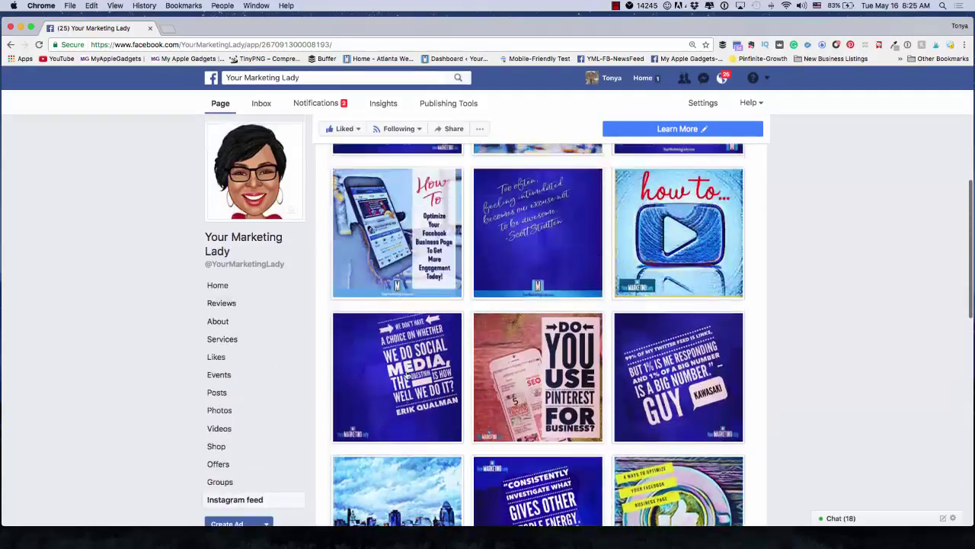
{"action": "scroll", "coordinate": [407, 376], "scroll_direction": "up", "scroll_amount": 3}
{"action": "scroll", "coordinate": [407, 375], "scroll_direction": "up", "scroll_amount": 2}
{"action": "scroll", "coordinate": [457, 366], "scroll_direction": "up", "scroll_amount": 1}
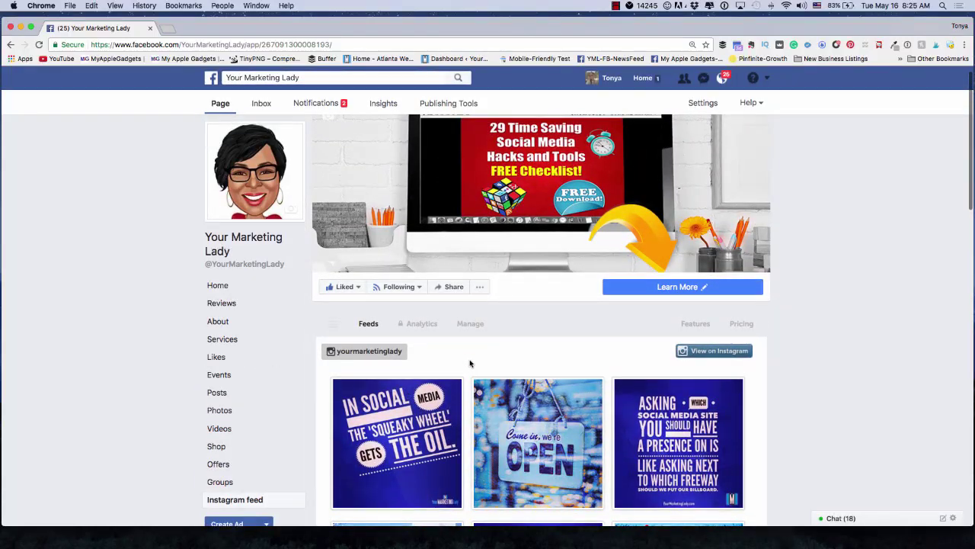
Review the feed app's Analytics section, then return to the Instagram post grid.
{"action": "left_click", "coordinate": [408, 341]}
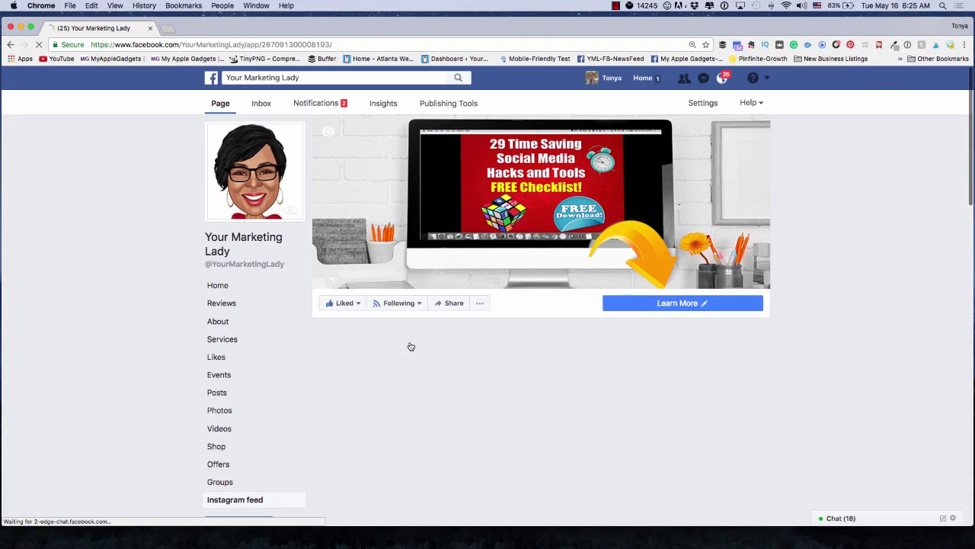
{"action": "scroll", "coordinate": [526, 351], "scroll_direction": "down", "scroll_amount": 1}
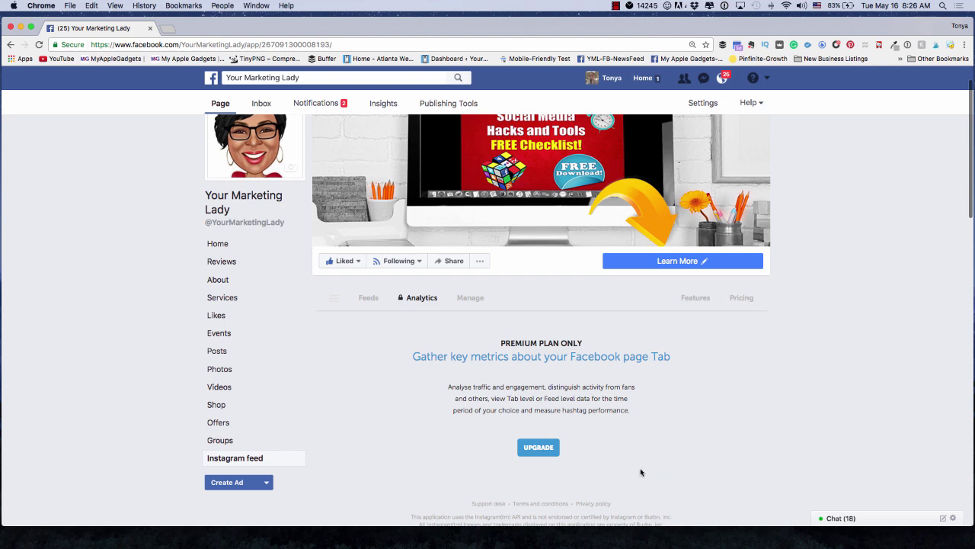
{"action": "scroll", "coordinate": [640, 473], "scroll_direction": "down", "scroll_amount": 2}
{"action": "scroll", "coordinate": [641, 473], "scroll_direction": "up", "scroll_amount": 3}
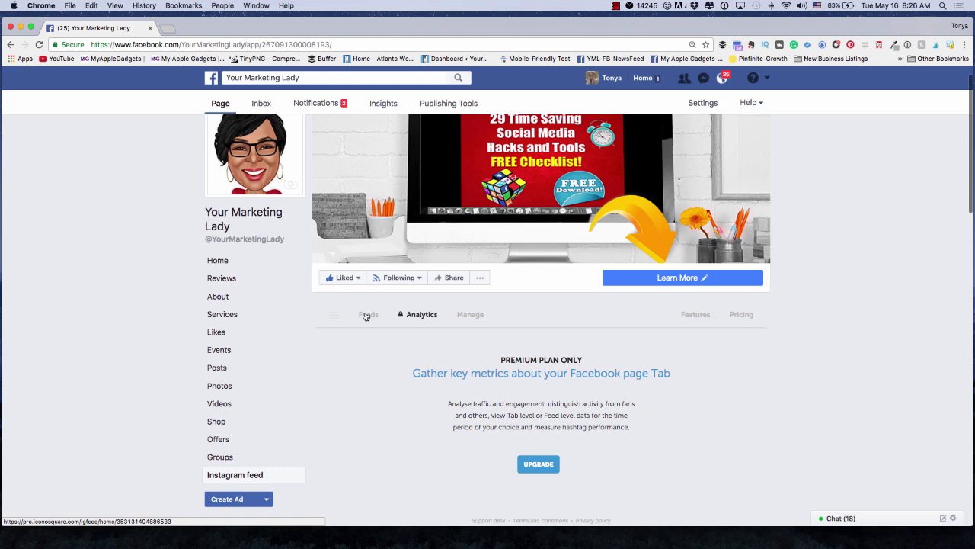
{"action": "left_click", "coordinate": [366, 315]}
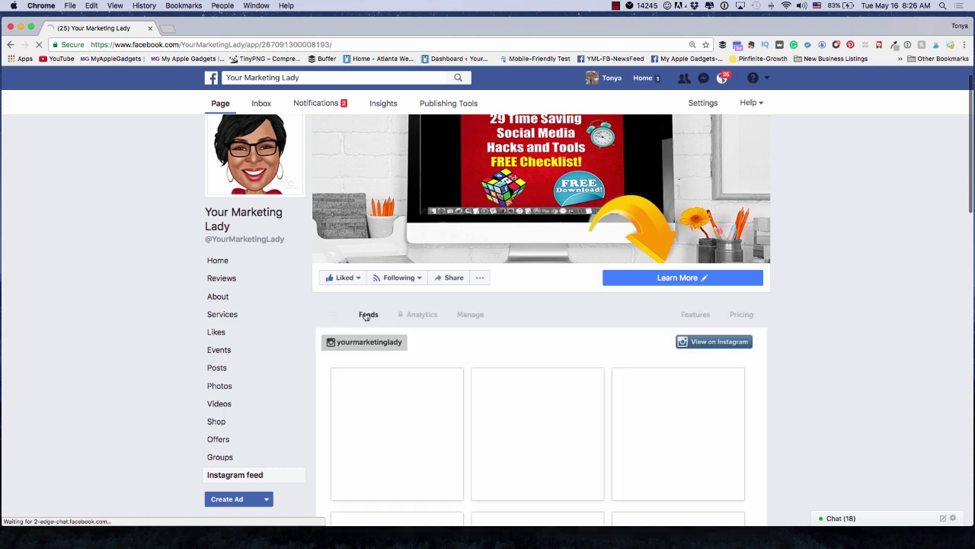
{"action": "scroll", "coordinate": [366, 316], "scroll_direction": "down", "scroll_amount": 1}
{"action": "scroll", "coordinate": [358, 316], "scroll_direction": "down", "scroll_amount": 4}
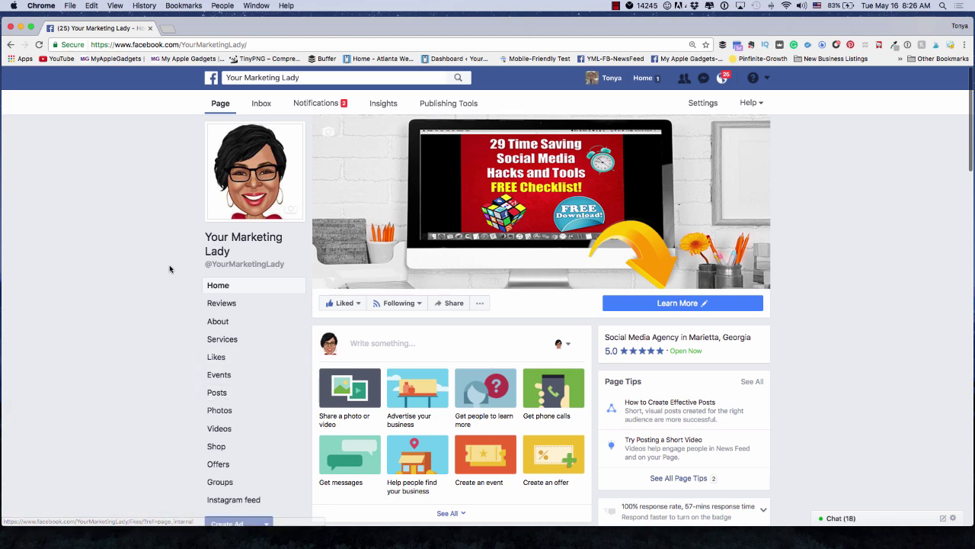
Find the Twitter Tab app and add it as a tab to Your Marketing Lady.
{"action": "left_click", "coordinate": [322, 77]}
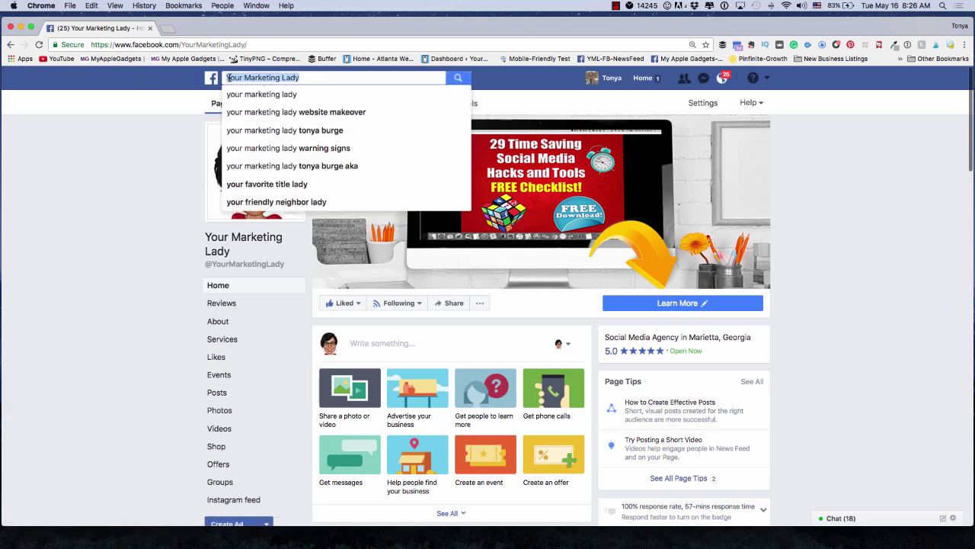
{"action": "type", "text": "tw"}
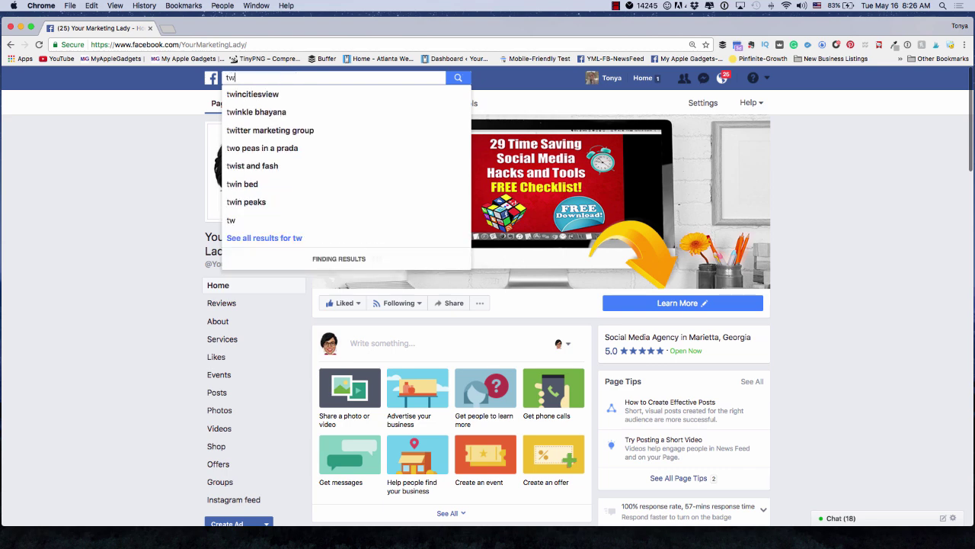
{"action": "type", "text": "itter"}
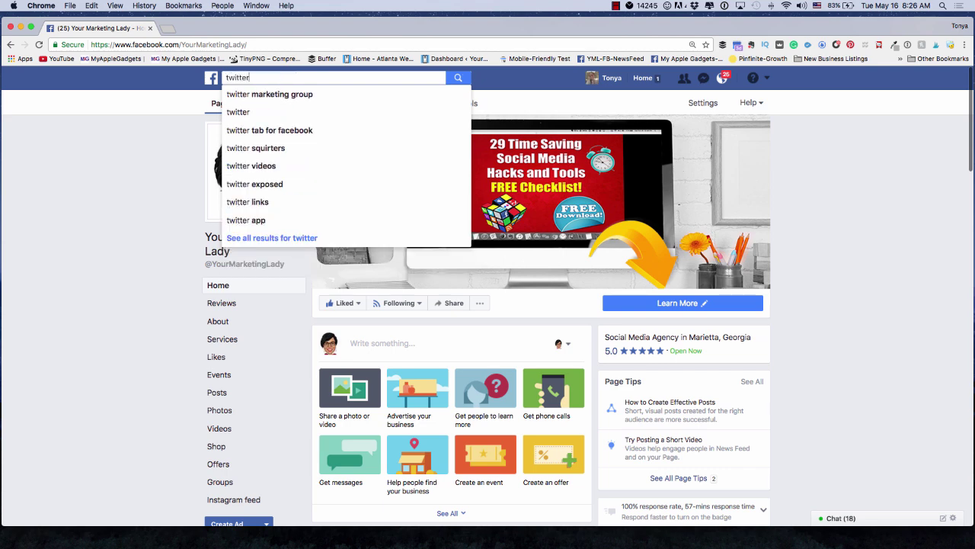
{"action": "type", "text": " ta"}
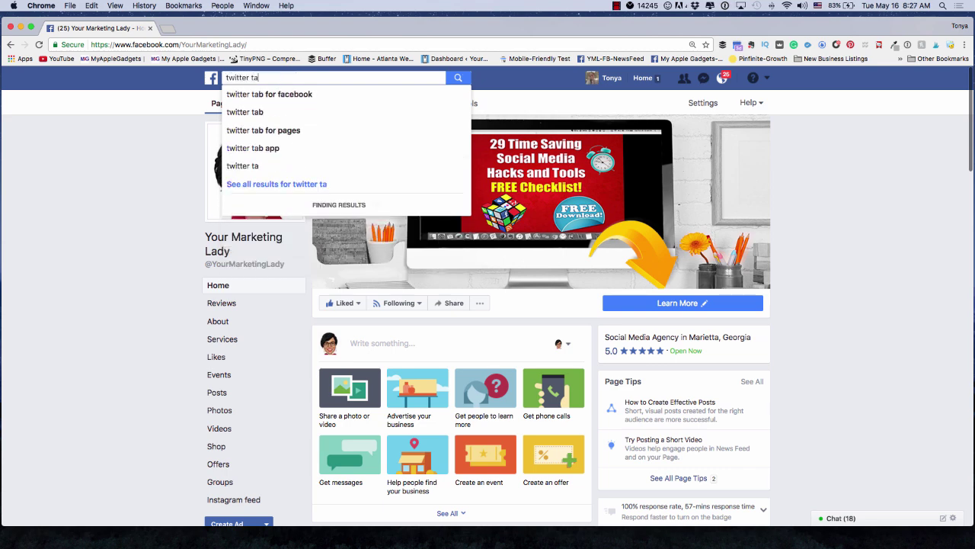
{"action": "type", "text": "b"}
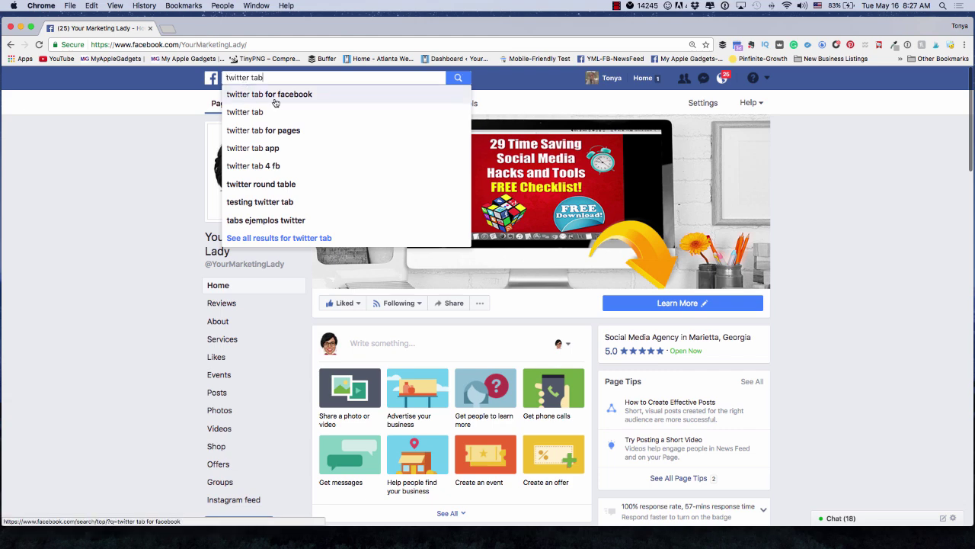
{"action": "left_click", "coordinate": [275, 102]}
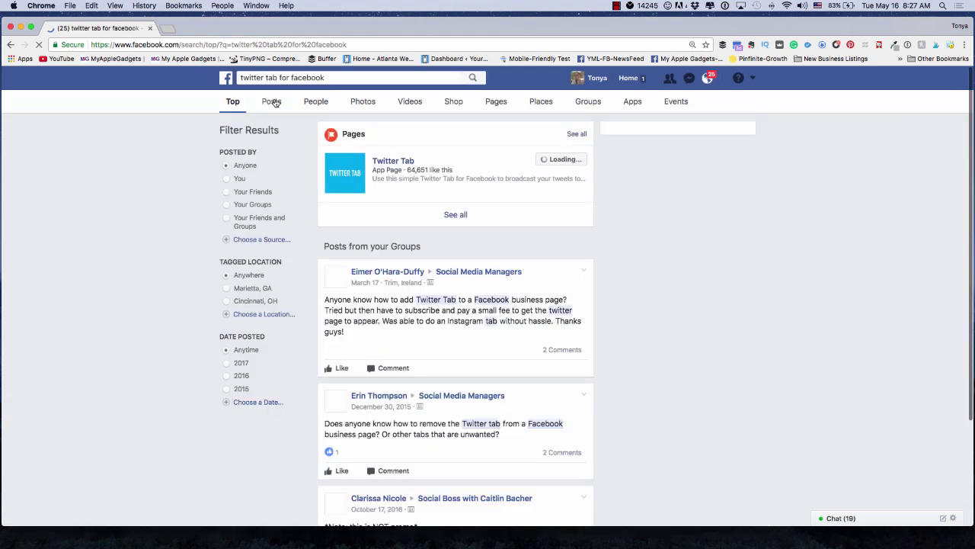
{"action": "left_click", "coordinate": [509, 164]}
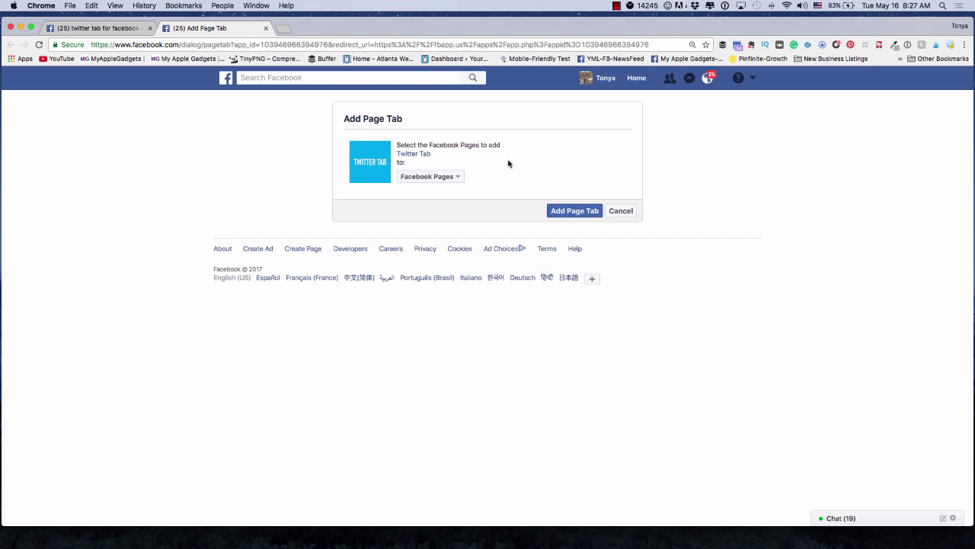
{"action": "left_click", "coordinate": [457, 176]}
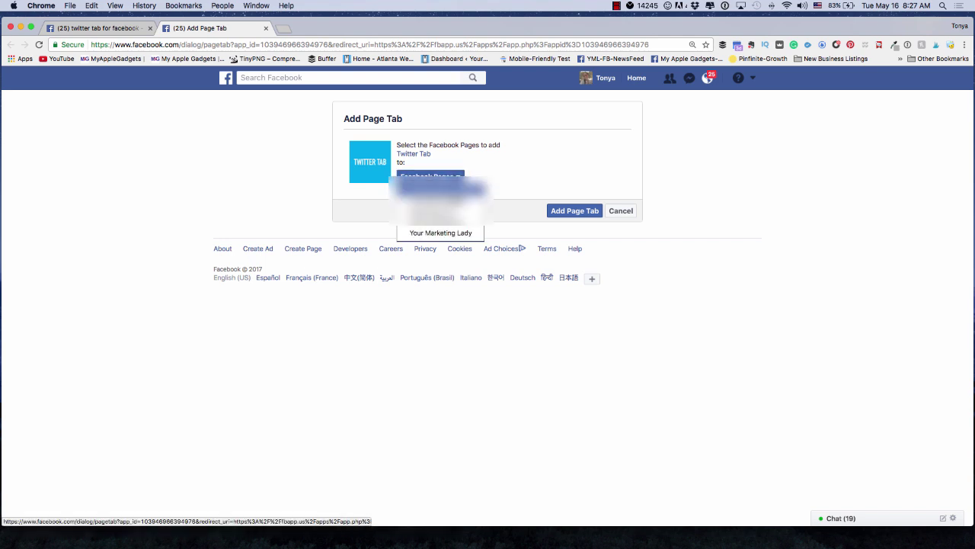
{"action": "left_click", "coordinate": [455, 234]}
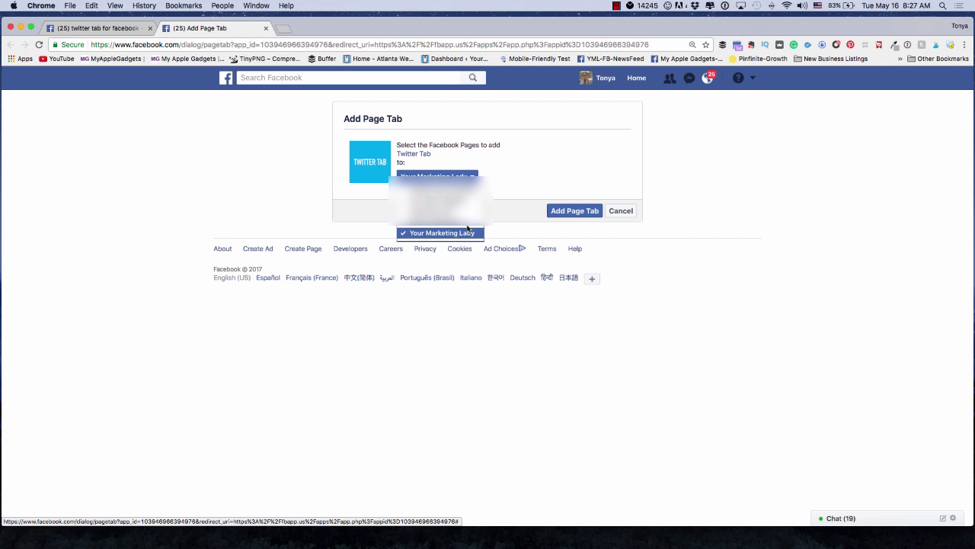
{"action": "left_click", "coordinate": [543, 166]}
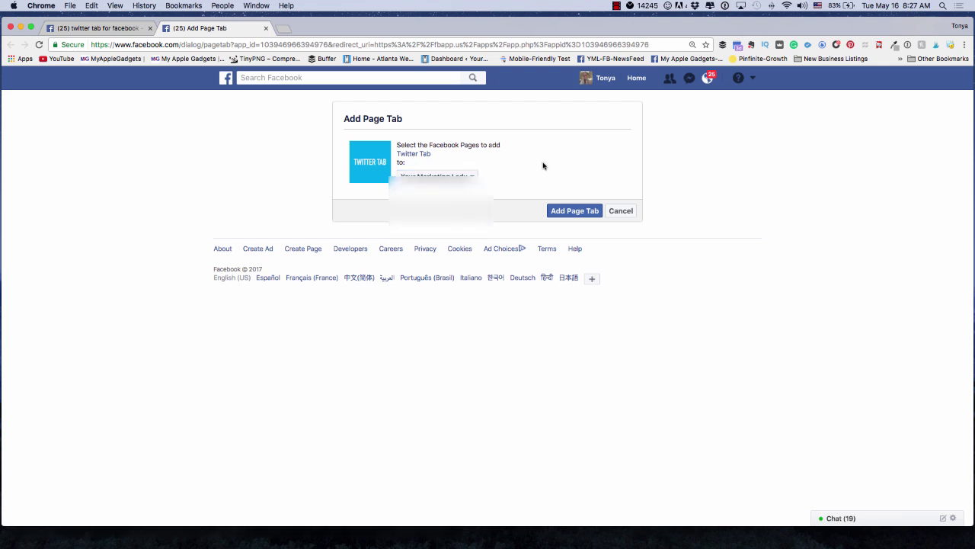
{"action": "left_click", "coordinate": [562, 213]}
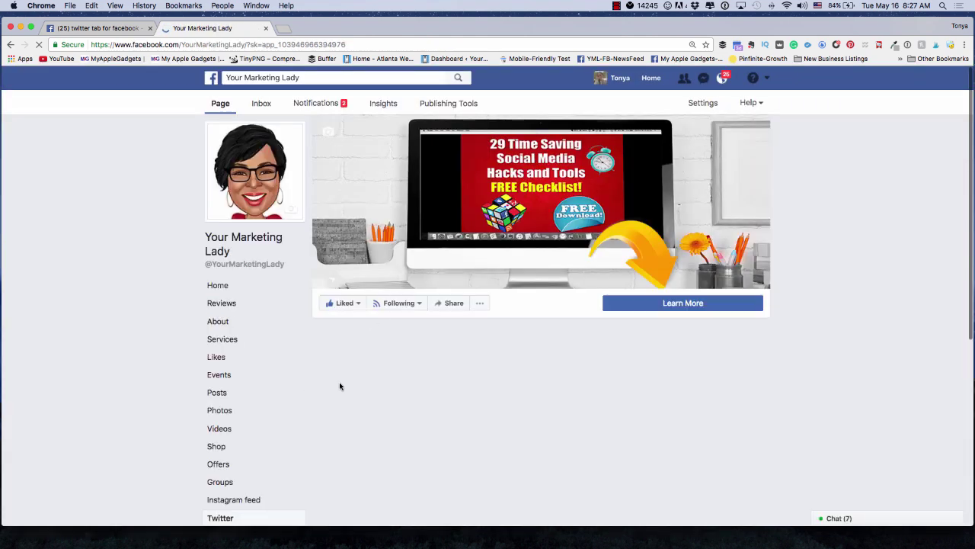
{"action": "scroll", "coordinate": [340, 386], "scroll_direction": "down", "scroll_amount": 2}
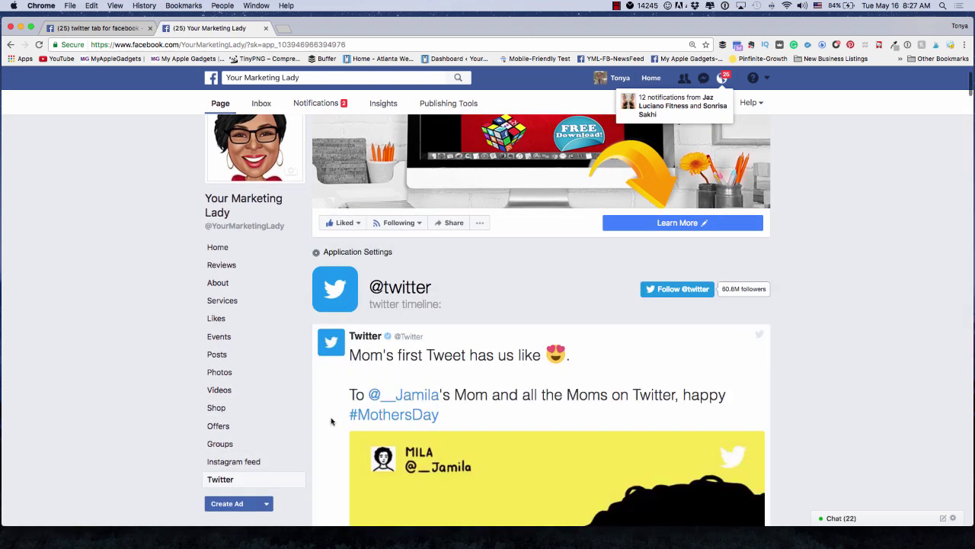
{"action": "left_click", "coordinate": [353, 255]}
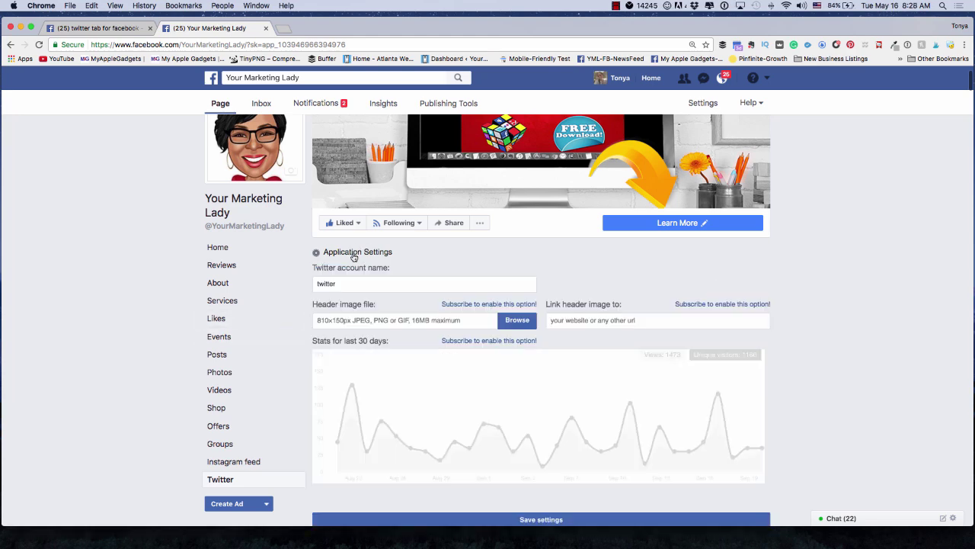
{"action": "left_click_drag", "start_coordinate": [349, 283], "coordinate": [311, 283]}
{"action": "type", "text": "@urmarketinglady"}
{"action": "left_click", "coordinate": [546, 521]}
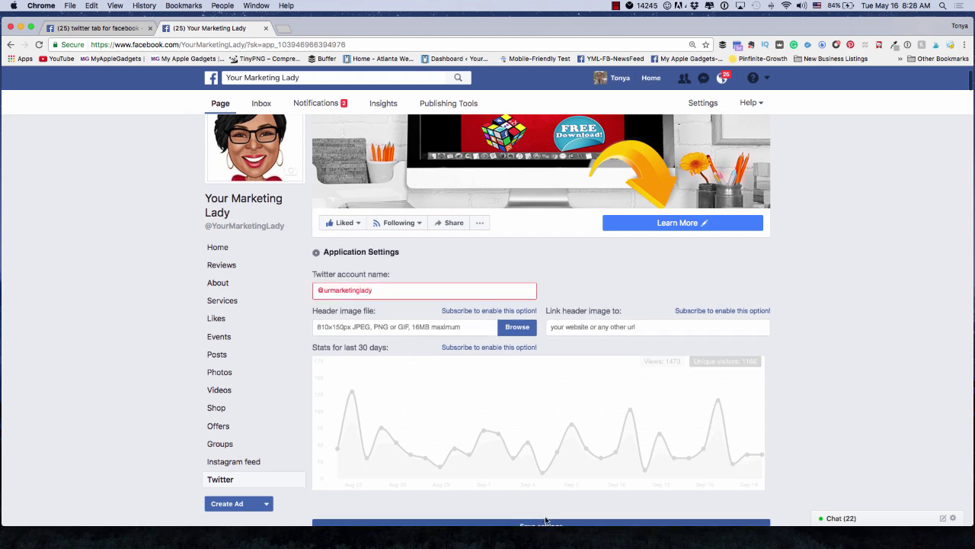
{"action": "left_click", "coordinate": [321, 290]}
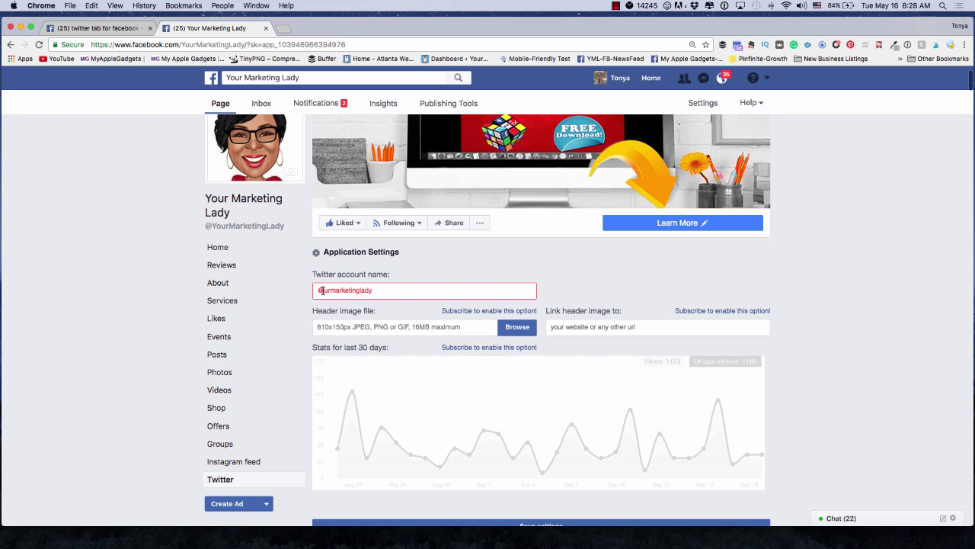
Remove the leading @ so the account name reads 'urmarketinglady', and save the settings.
{"action": "key", "text": "BackSpace"}
{"action": "key", "text": "BackSpace"}
{"action": "scroll", "coordinate": [439, 320], "scroll_direction": "down", "scroll_amount": 3}
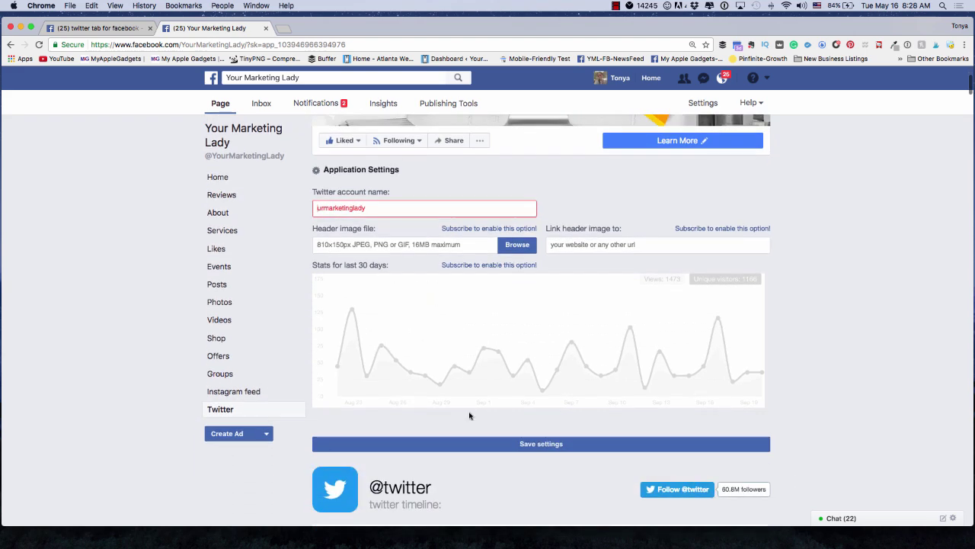
{"action": "left_click", "coordinate": [541, 446]}
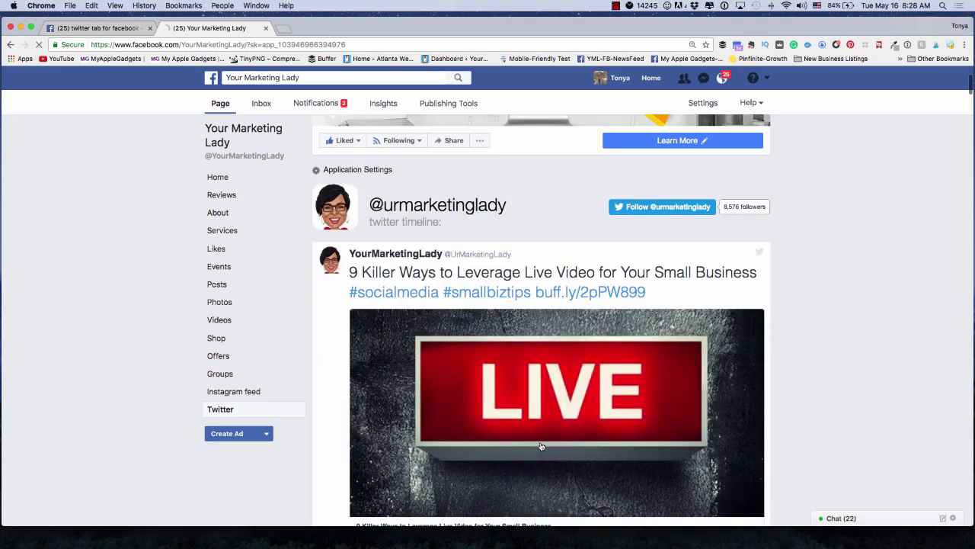
{"action": "scroll", "coordinate": [540, 446], "scroll_direction": "down", "scroll_amount": 1}
{"action": "scroll", "coordinate": [540, 446], "scroll_direction": "down", "scroll_amount": 3}
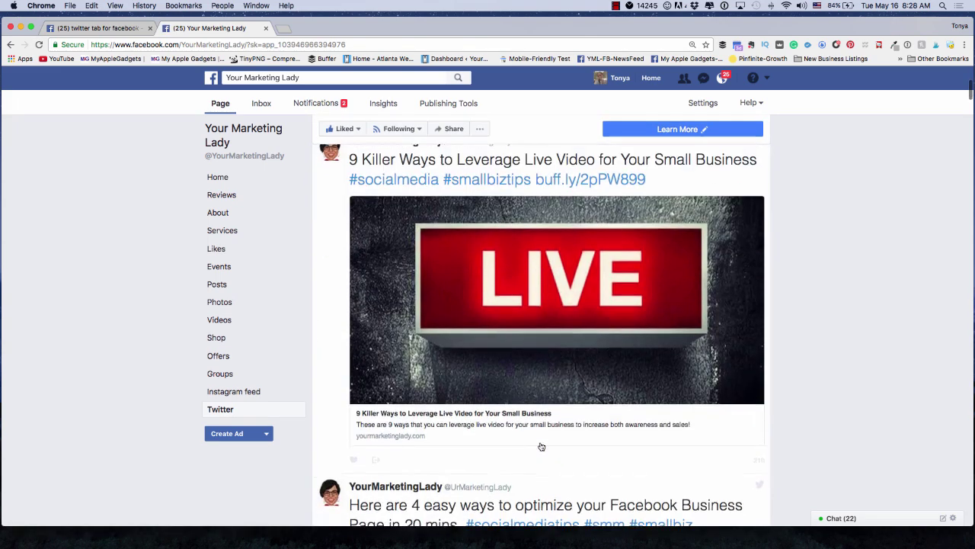
{"action": "scroll", "coordinate": [541, 445], "scroll_direction": "down", "scroll_amount": 2}
{"action": "scroll", "coordinate": [541, 446], "scroll_direction": "down", "scroll_amount": 1}
{"action": "scroll", "coordinate": [540, 446], "scroll_direction": "down", "scroll_amount": 3}
{"action": "scroll", "coordinate": [540, 445], "scroll_direction": "down", "scroll_amount": 1}
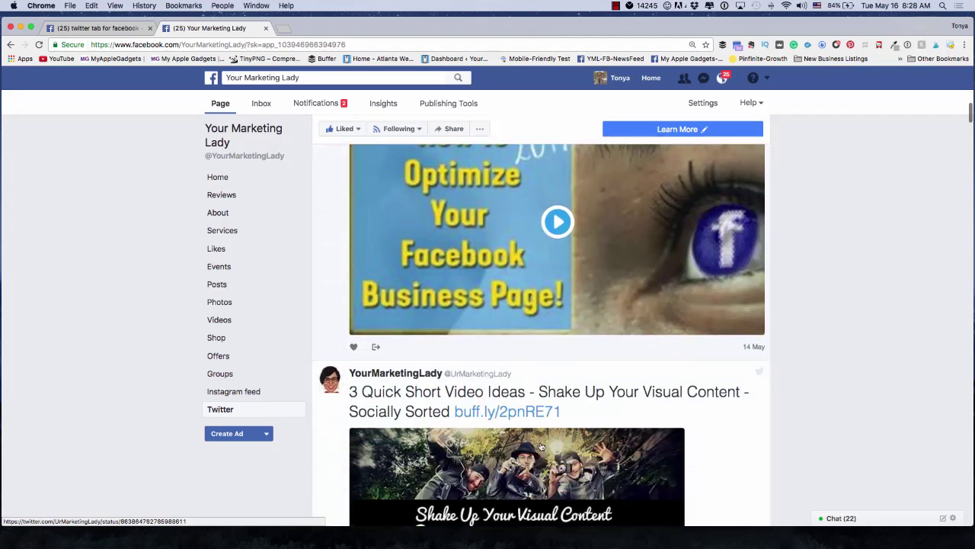
{"action": "scroll", "coordinate": [540, 446], "scroll_direction": "down", "scroll_amount": 3}
{"action": "scroll", "coordinate": [541, 446], "scroll_direction": "down", "scroll_amount": 2}
{"action": "scroll", "coordinate": [540, 446], "scroll_direction": "down", "scroll_amount": 3}
{"action": "scroll", "coordinate": [540, 446], "scroll_direction": "down", "scroll_amount": 4}
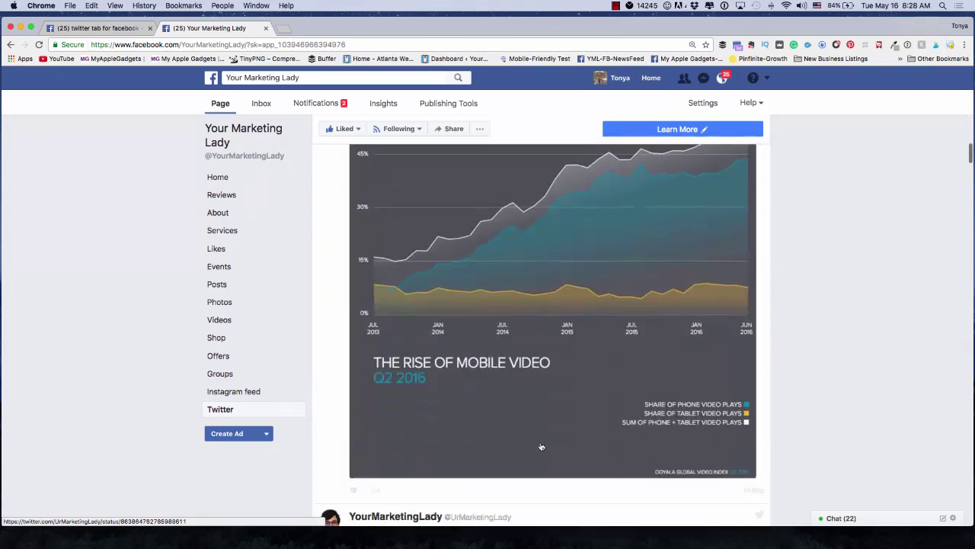
{"action": "scroll", "coordinate": [540, 446], "scroll_direction": "down", "scroll_amount": 1}
{"action": "scroll", "coordinate": [540, 446], "scroll_direction": "down", "scroll_amount": 3}
{"action": "scroll", "coordinate": [540, 446], "scroll_direction": "down", "scroll_amount": 3}
{"action": "scroll", "coordinate": [540, 446], "scroll_direction": "down", "scroll_amount": 1}
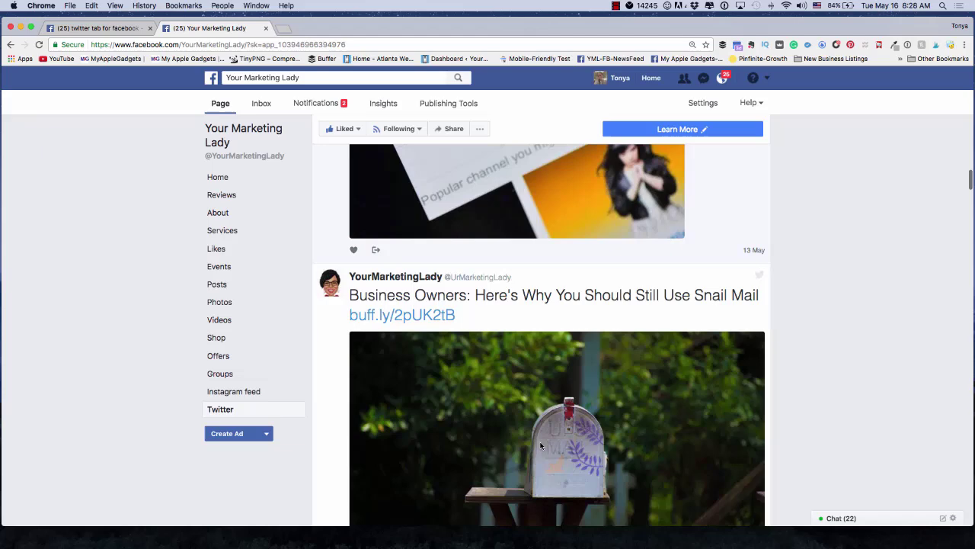
{"action": "scroll", "coordinate": [540, 445], "scroll_direction": "up", "scroll_amount": 5}
{"action": "scroll", "coordinate": [541, 446], "scroll_direction": "up", "scroll_amount": 2}
{"action": "scroll", "coordinate": [540, 446], "scroll_direction": "up", "scroll_amount": 1}
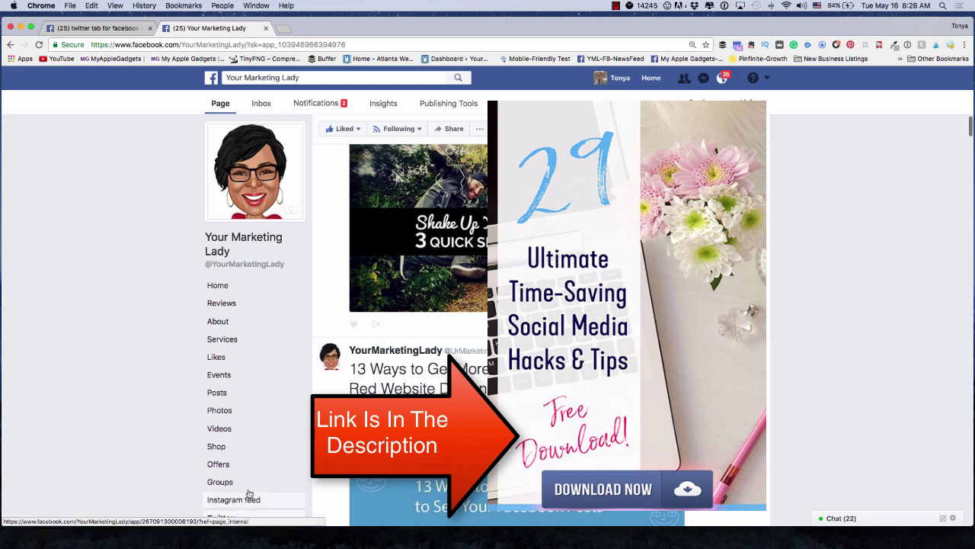
{"action": "scroll", "coordinate": [251, 495], "scroll_direction": "down", "scroll_amount": 3}
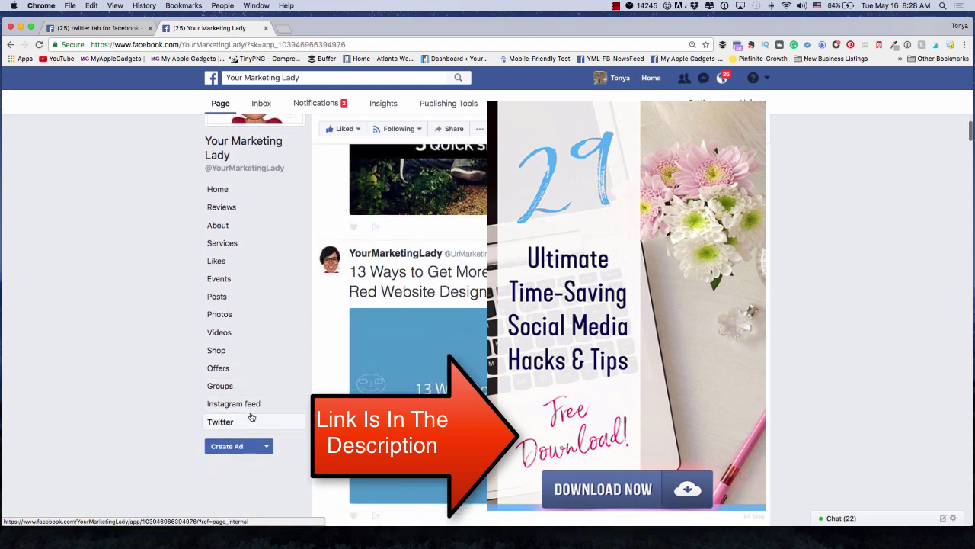